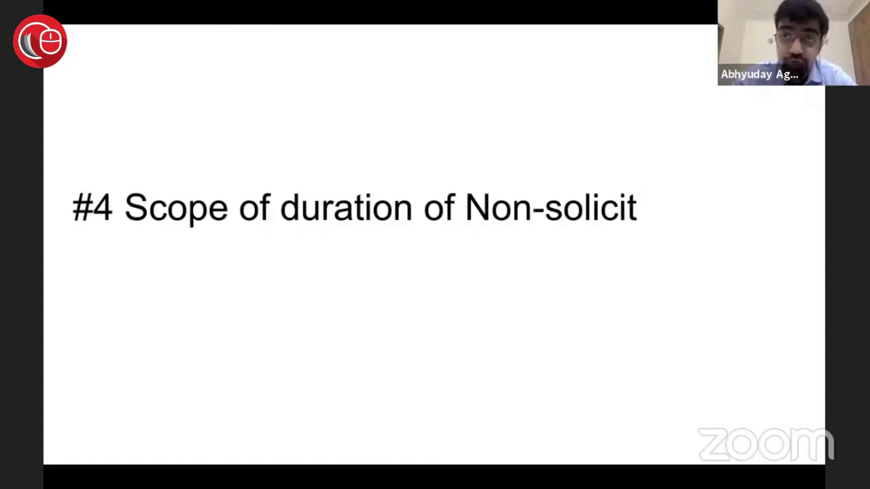
pyautogui.moveTo(714, 459)
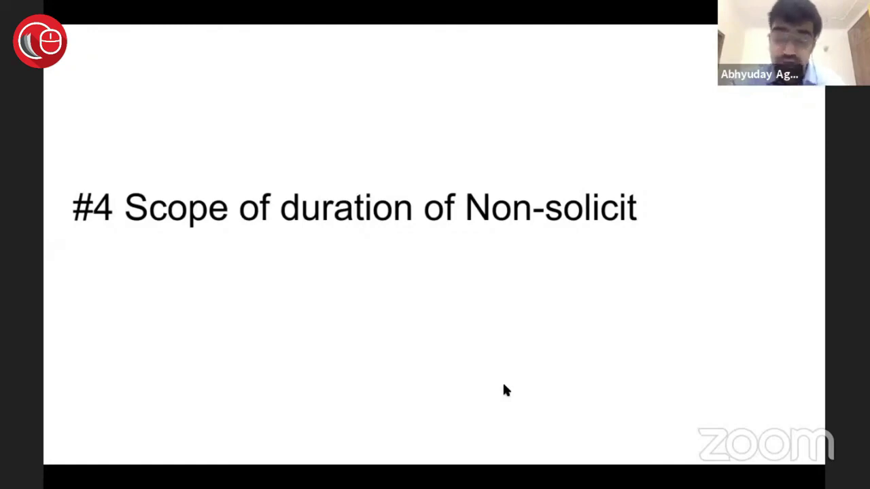
pyautogui.moveTo(748, 191)
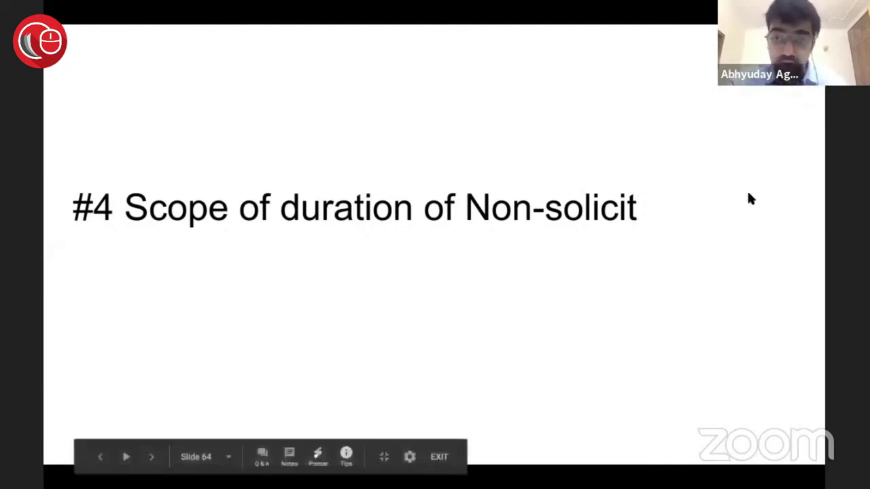
pyautogui.press('Right')
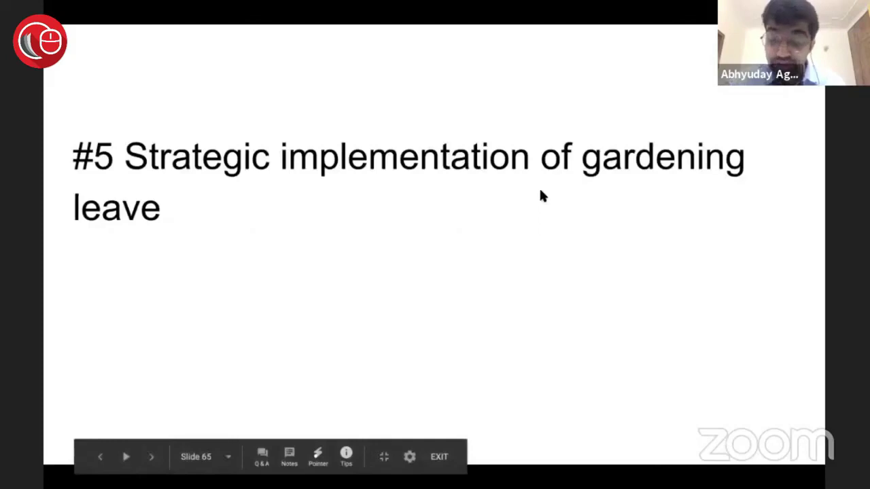
pyautogui.press('Left')
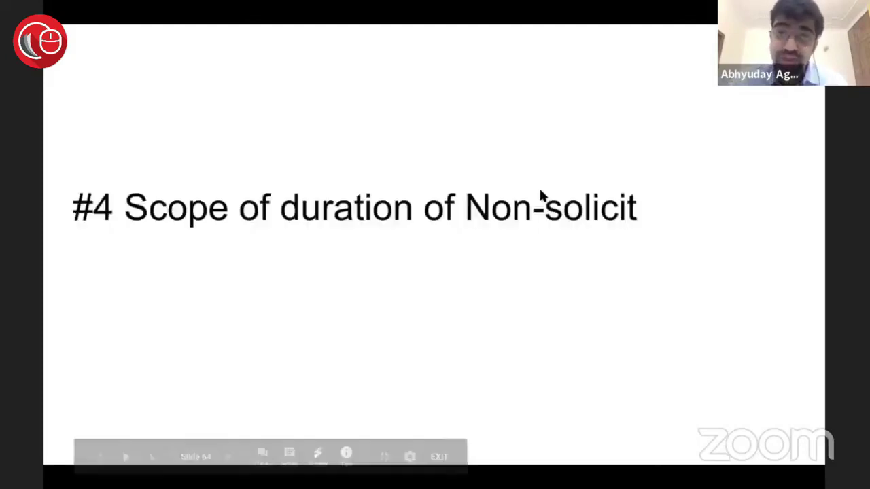